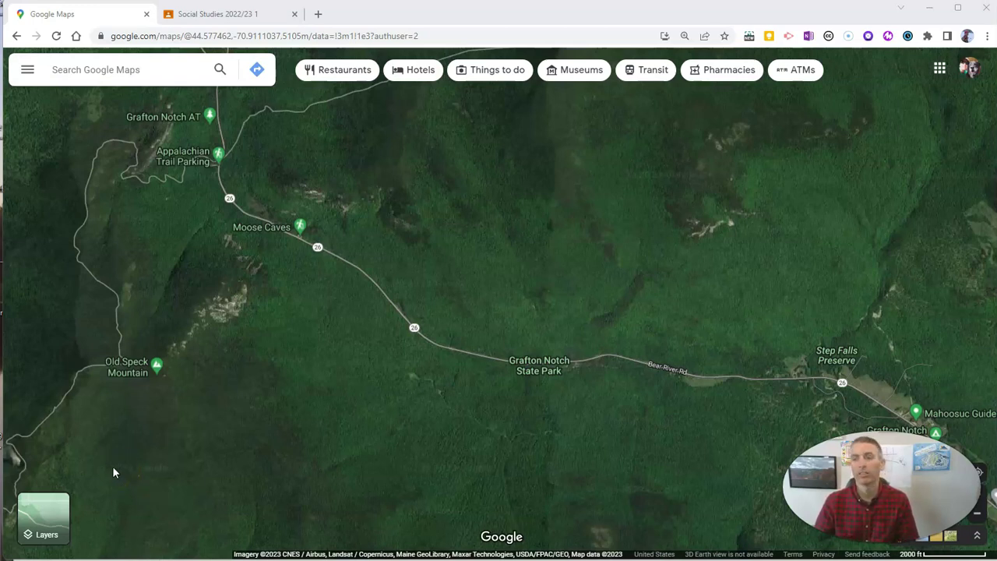
Find Screw Auger Falls Gorge in North Oxford, ME on the map and copy its share link.
click(145, 69)
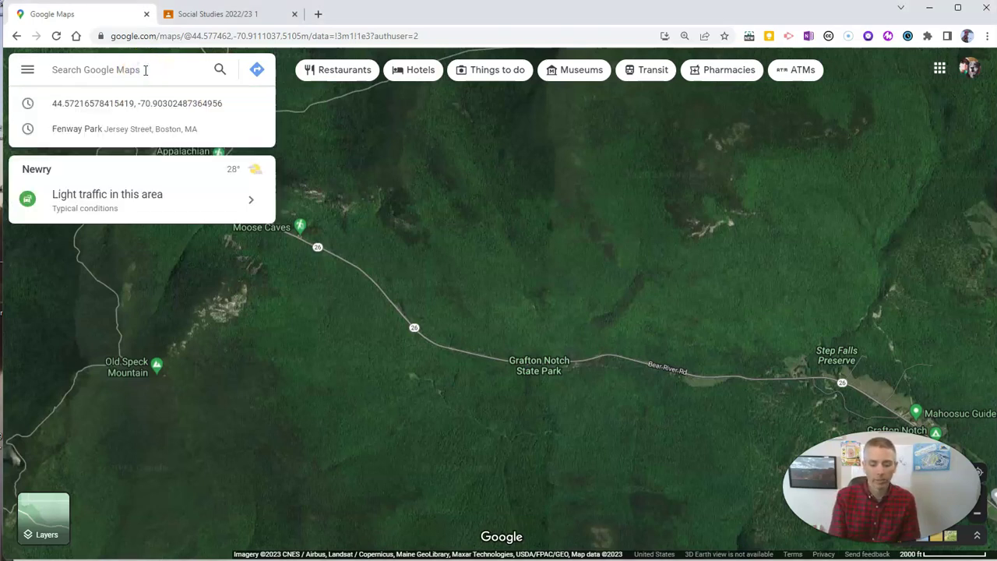
text(screw)
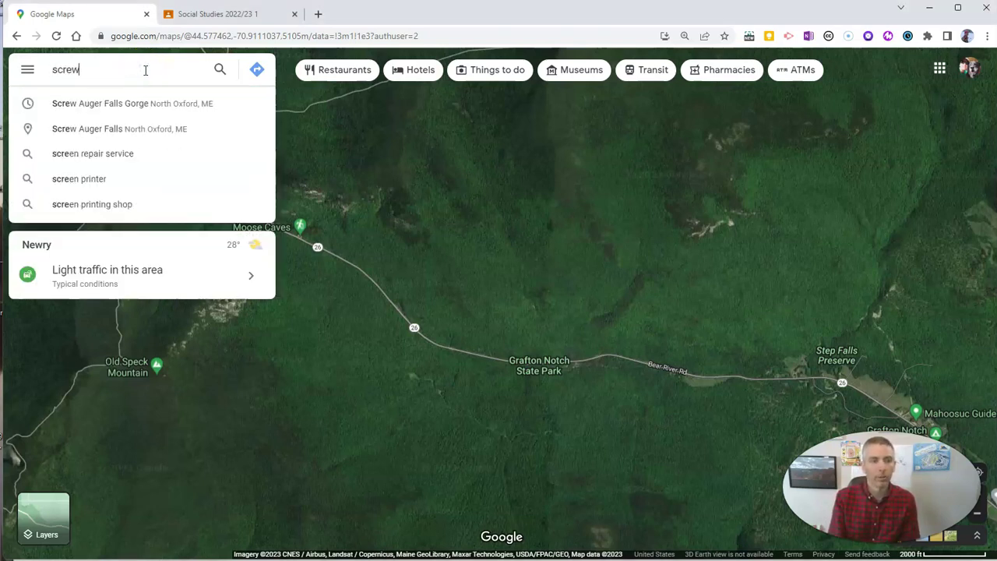
click(133, 103)
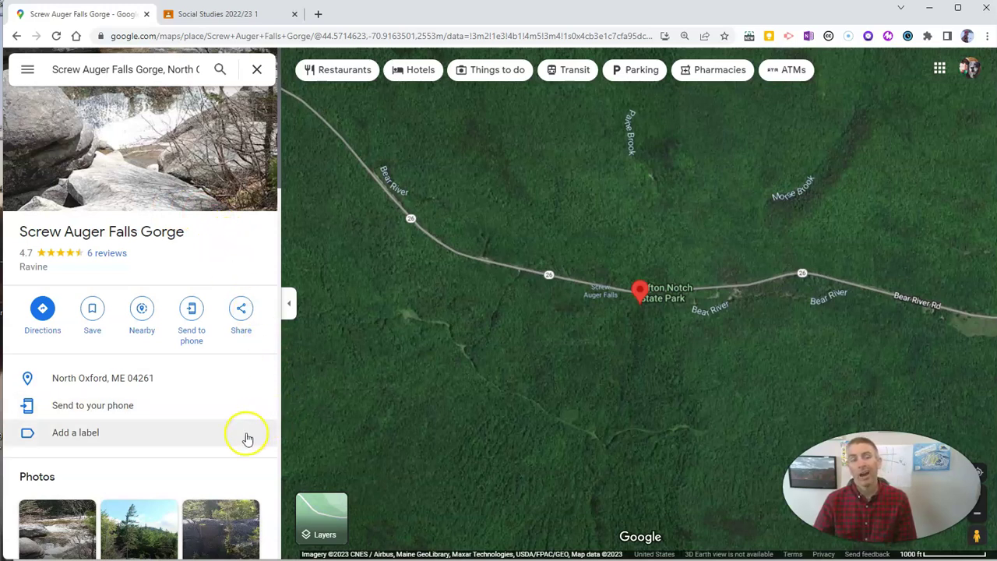
click(243, 311)
click(614, 335)
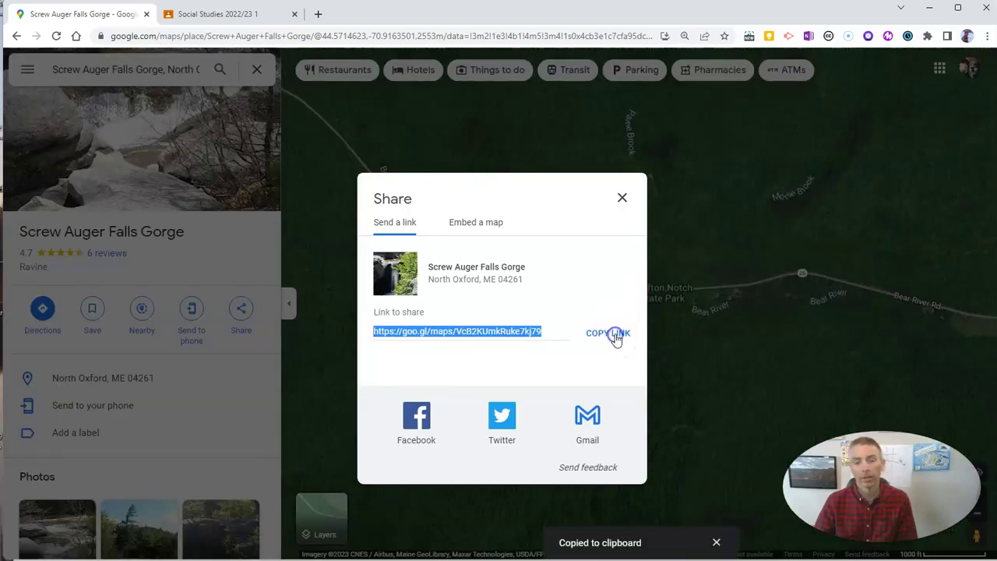
Switch to the Social Studies 2022/23 class in Google Classroom and write the announcement "Check out the views of Screw Auger Falls.".
click(232, 14)
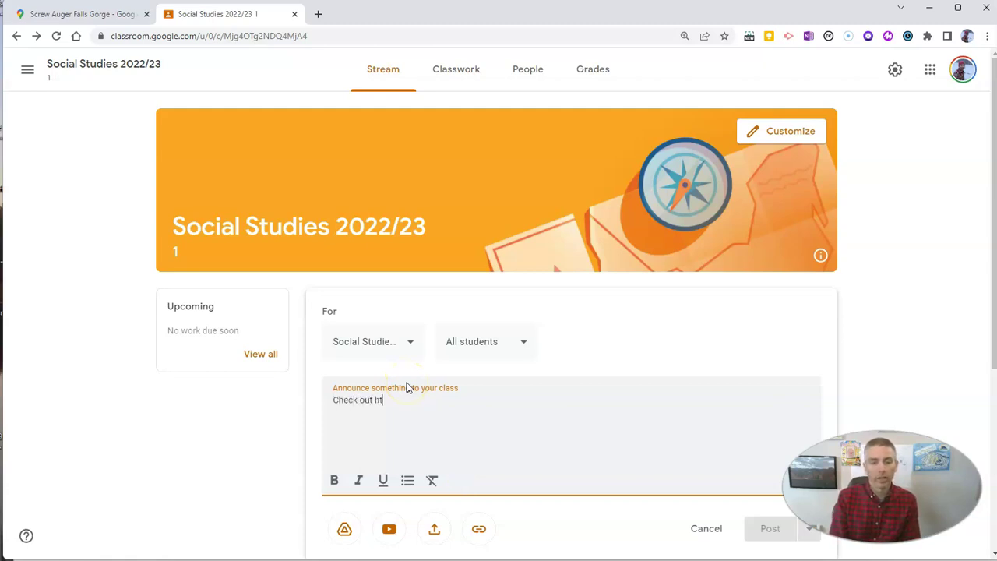
key(BackSpace)
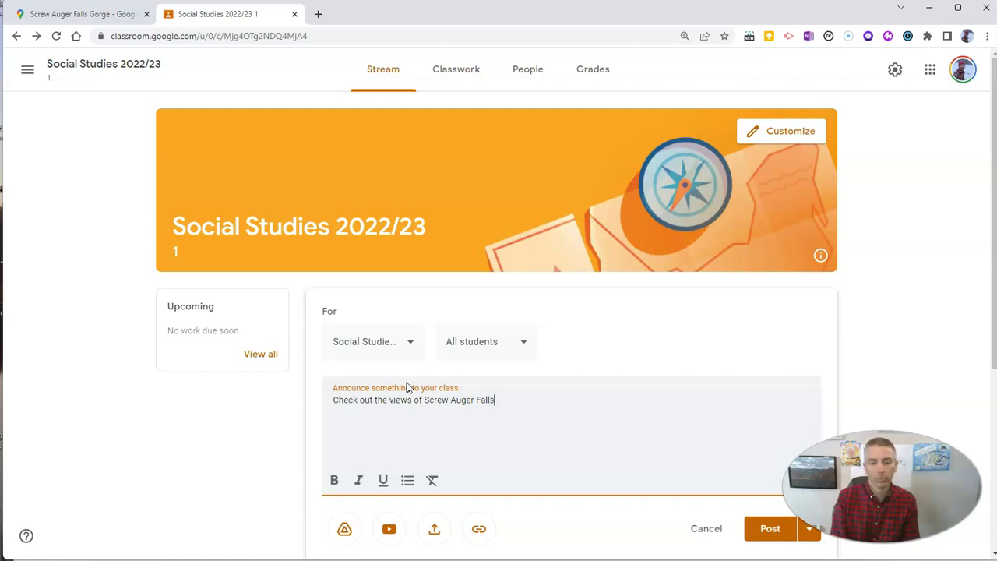
scroll(437, 436, down, 1)
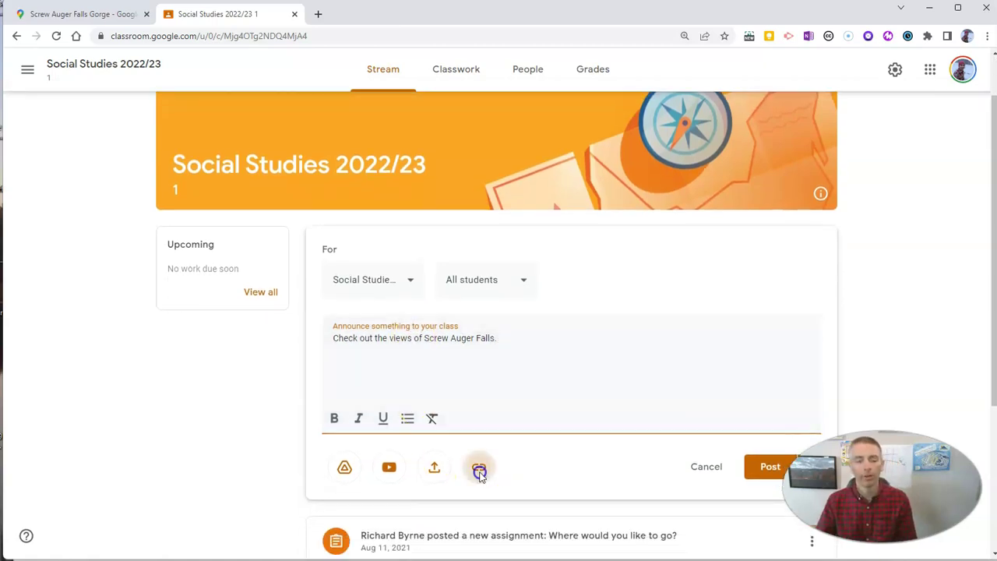
Attach the copied map link to the announcement and post it to the class.
click(479, 468)
key(ctrl+v)
click(556, 350)
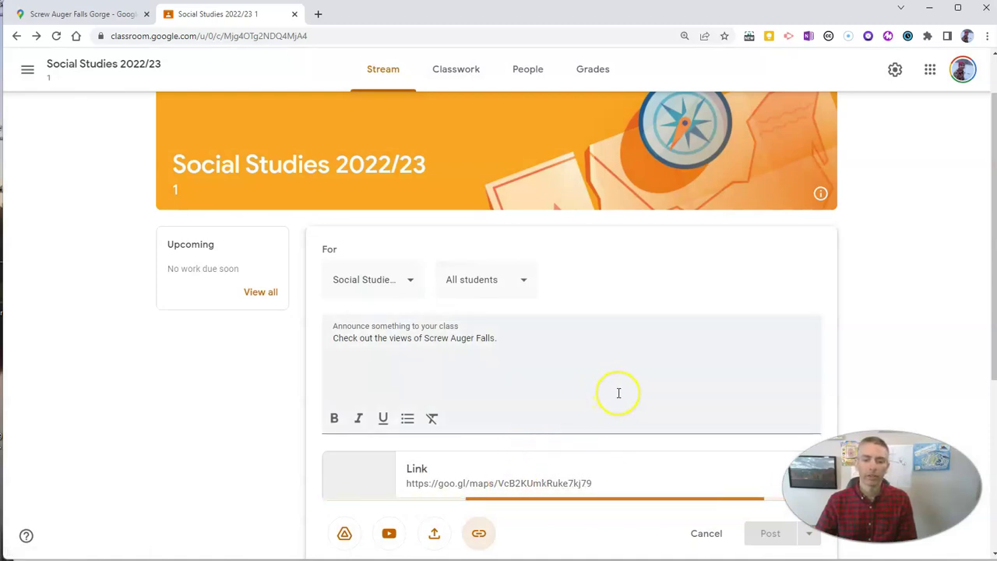
scroll(618, 393, down, 1)
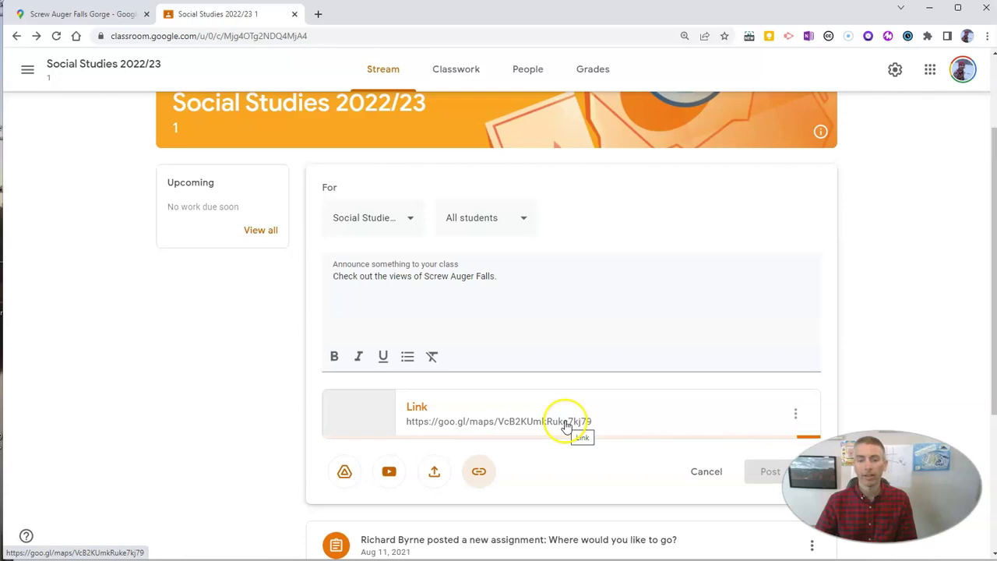
scroll(567, 424, down, 2)
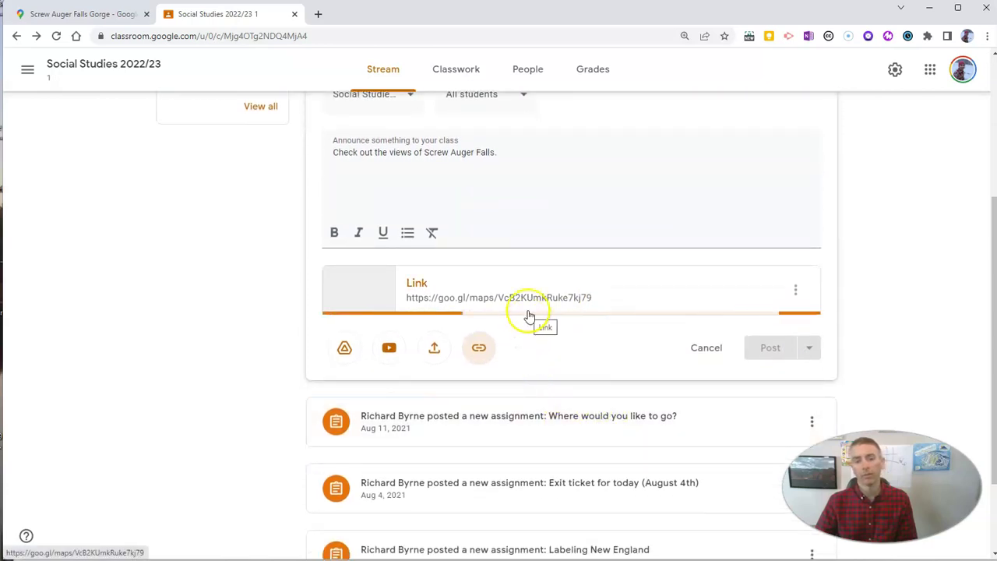
scroll(528, 316, up, 1)
scroll(523, 333, up, 1)
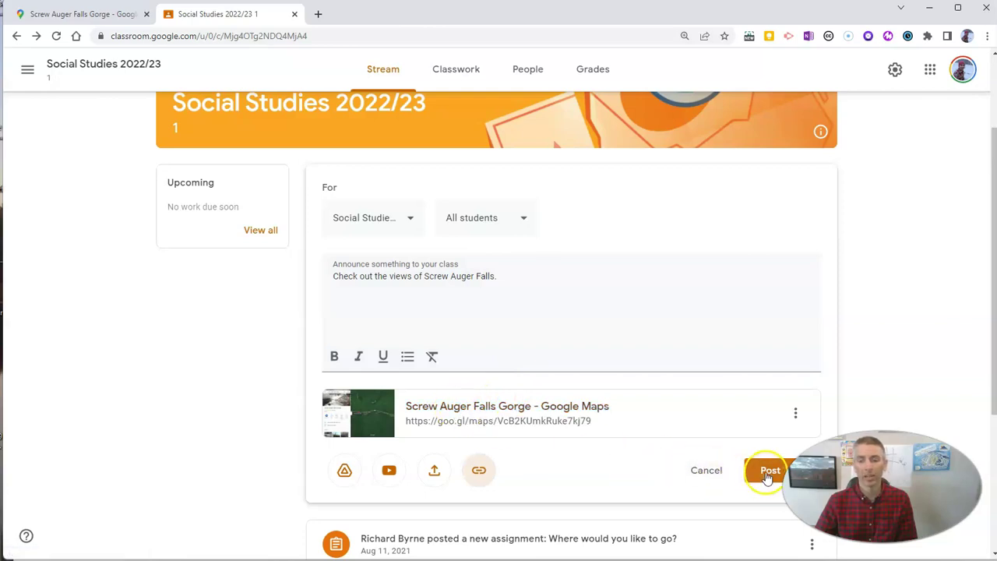
click(769, 472)
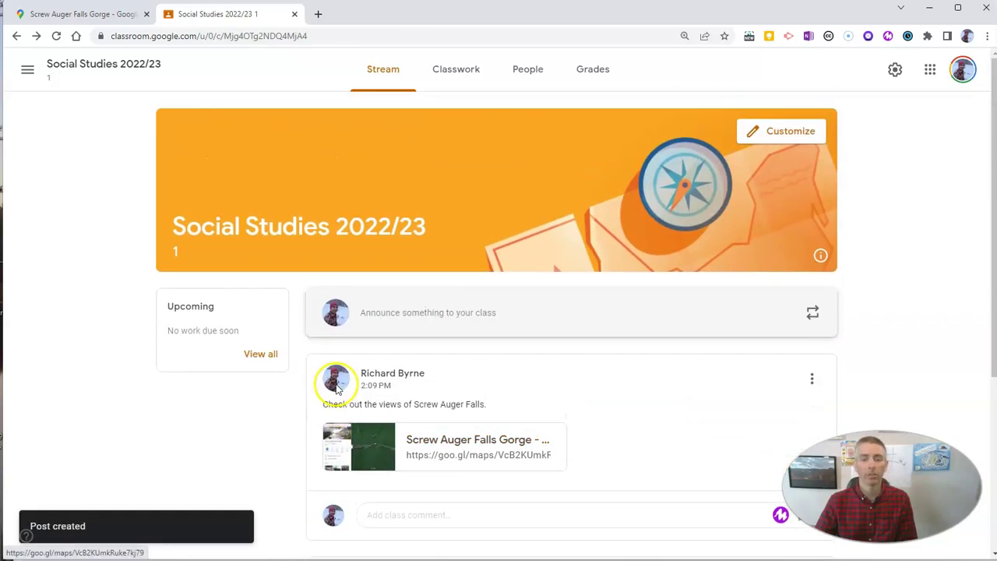
Return to Google Maps, close the share dialog and collapse the place details.
click(83, 16)
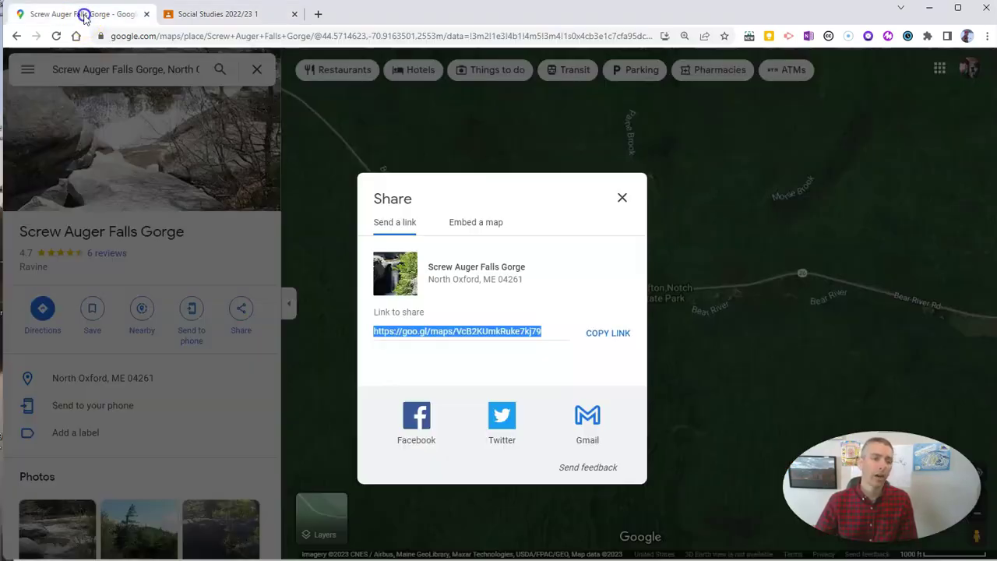
click(621, 199)
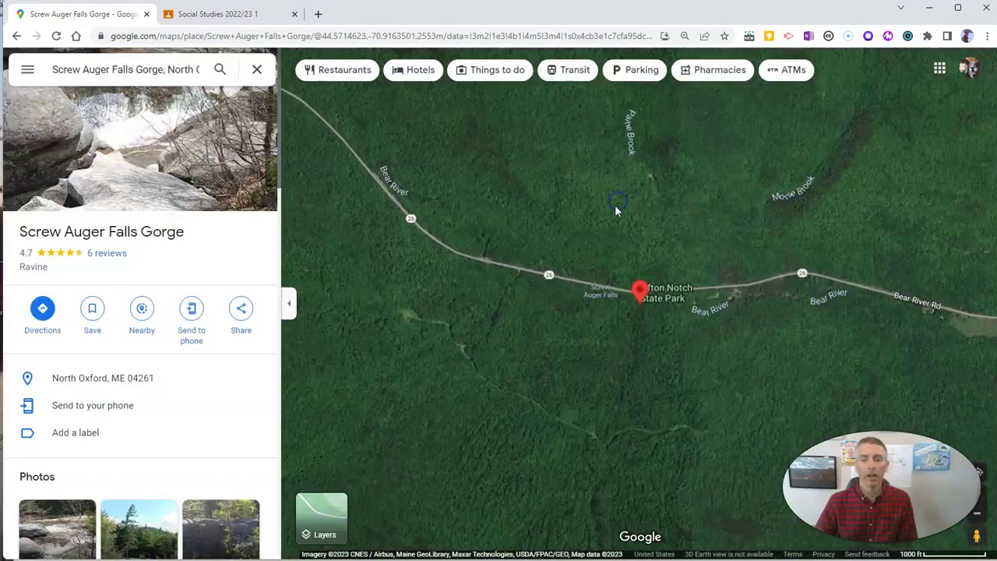
click(293, 305)
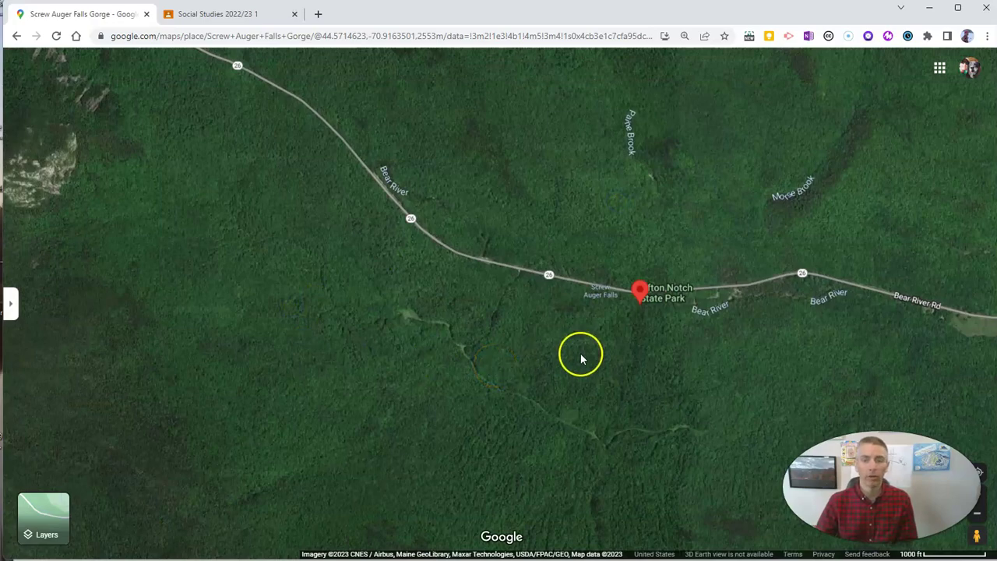
Open the Street View panorama on Bear River east of the gorge marker and turn it to face the waterfall.
scroll(581, 356, up, 2)
click(689, 306)
drag(689, 306, 421, 341)
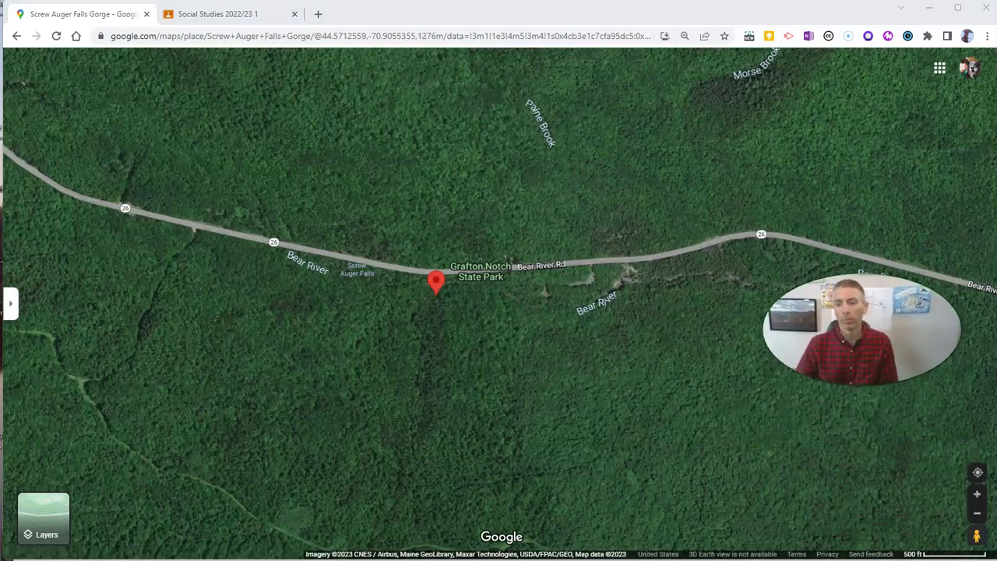
drag(974, 534, 628, 446)
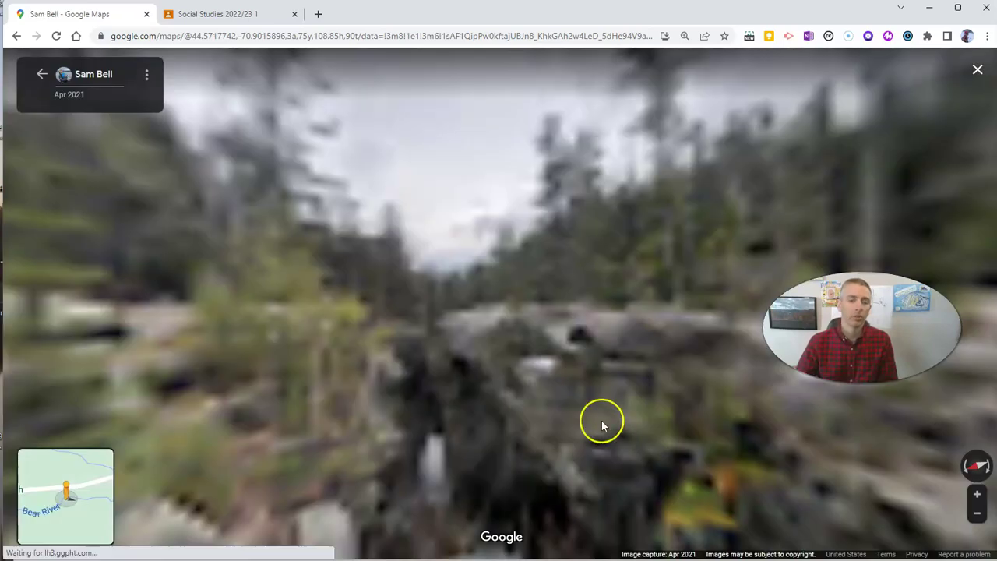
drag(529, 286, 161, 257)
click(429, 266)
drag(538, 290, 334, 293)
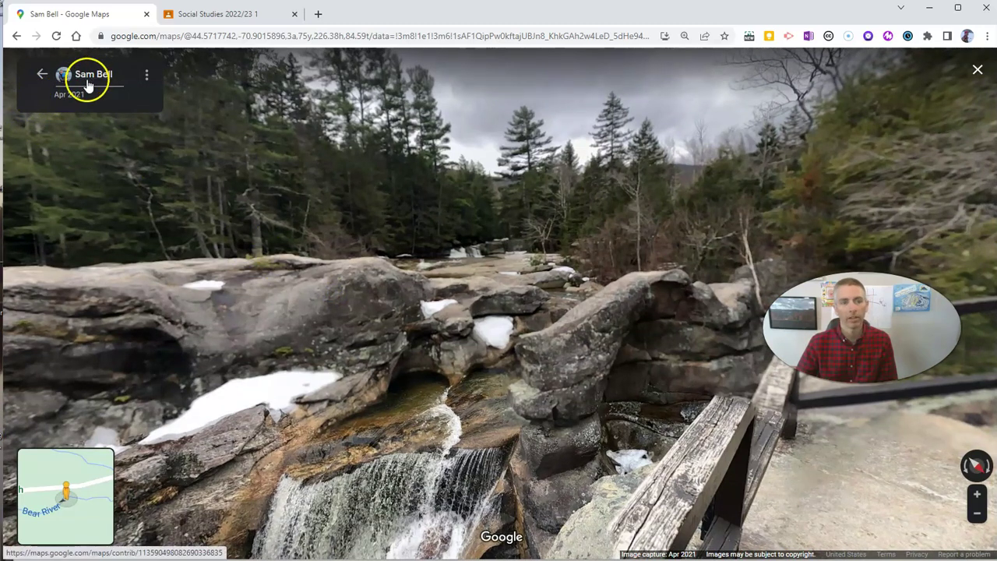
Copy the share link for the current panorama view of the waterfall.
click(148, 79)
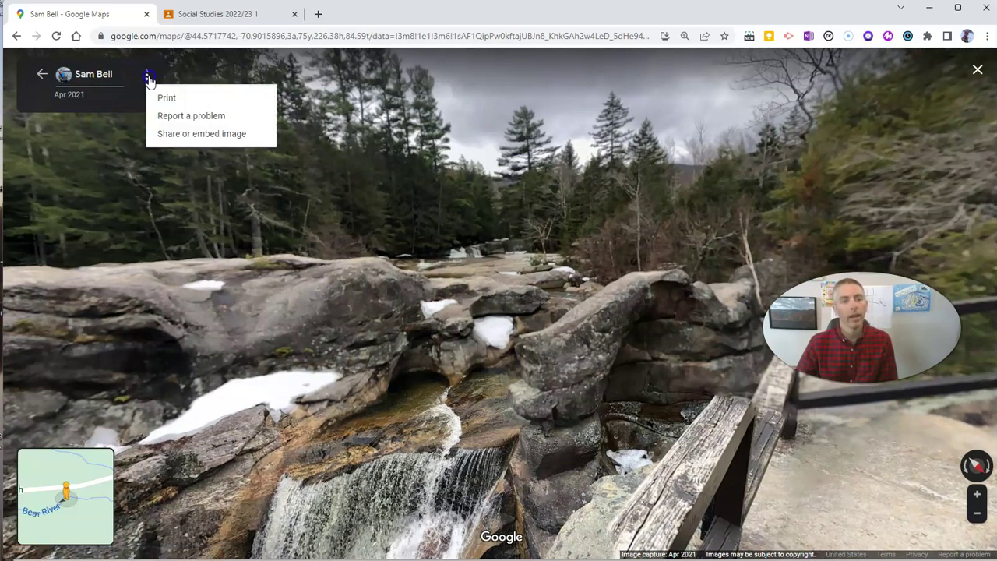
click(188, 137)
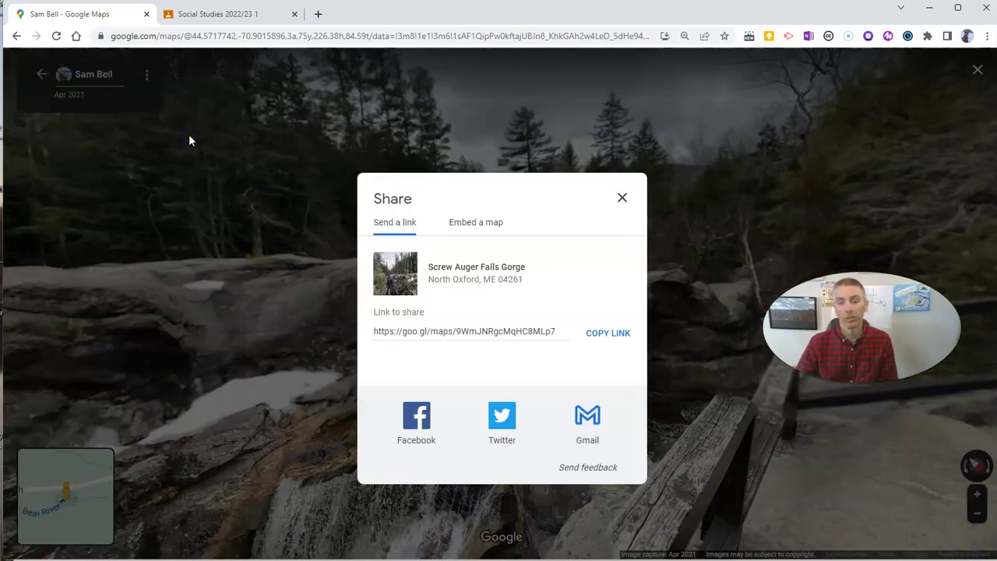
click(623, 337)
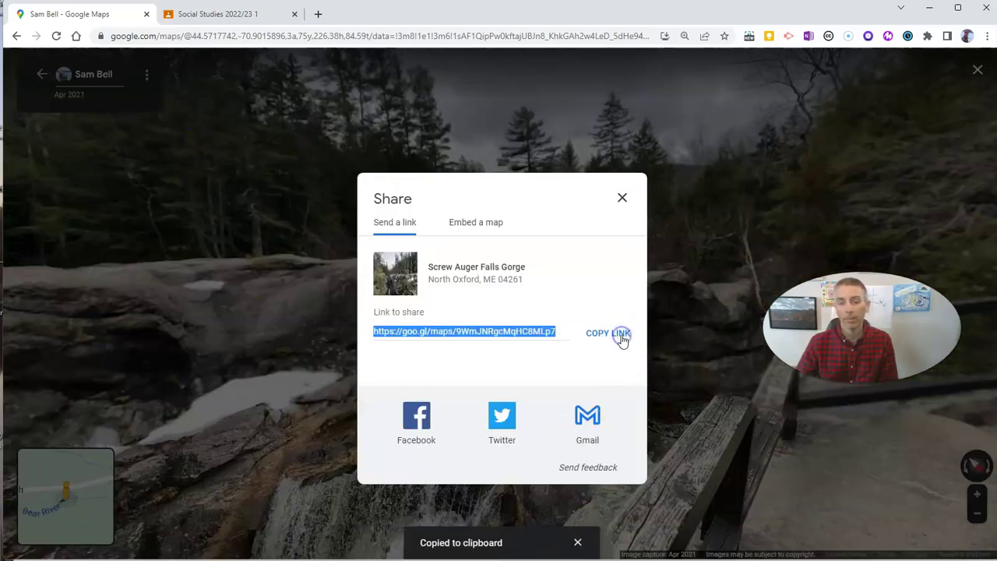
Switch to Google Classroom and start a new announcement reading "Check out this imagery of Screw Auger Falls .".
click(212, 14)
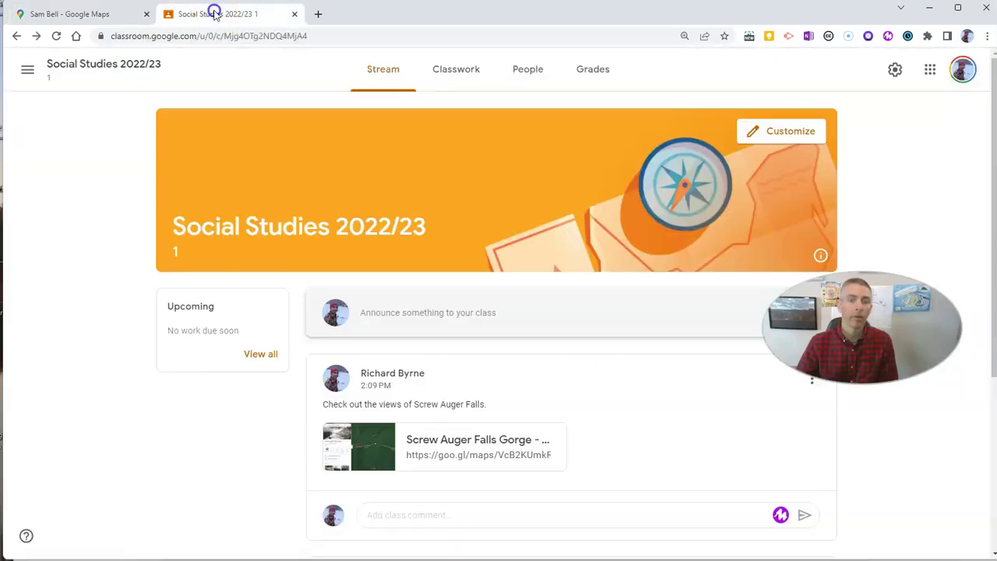
click(490, 316)
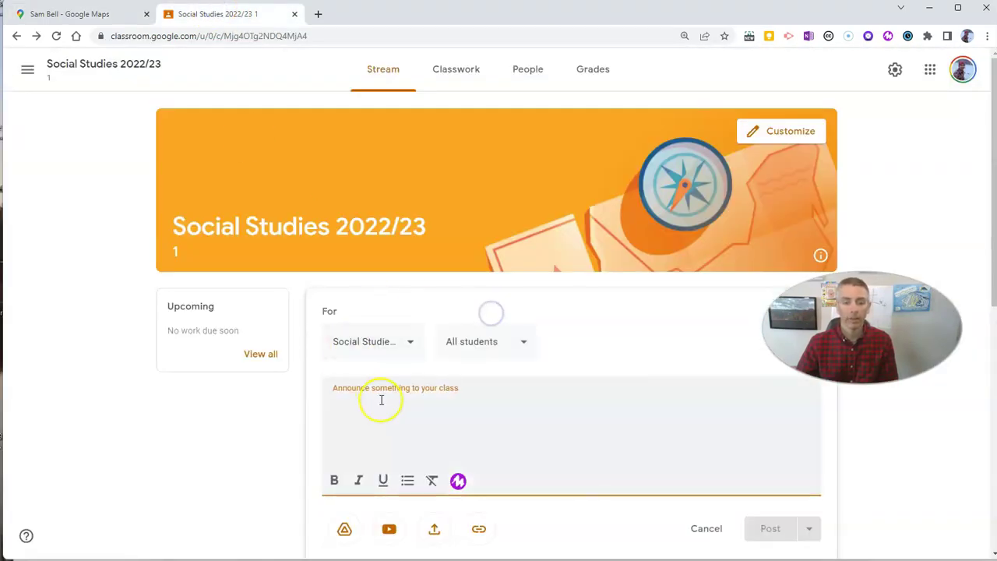
text(C)
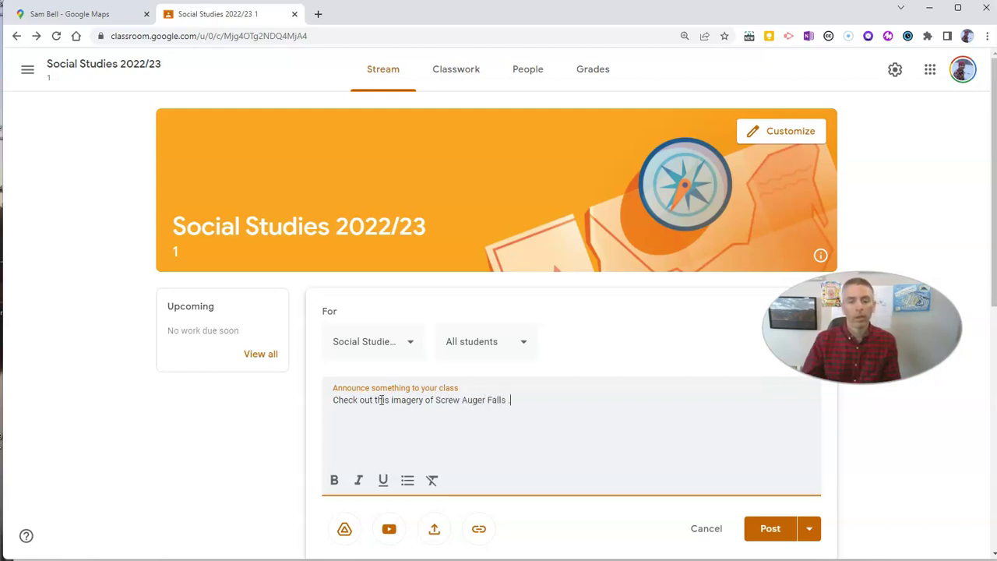
Attach the copied panorama link to the announcement and post it to the class.
click(479, 532)
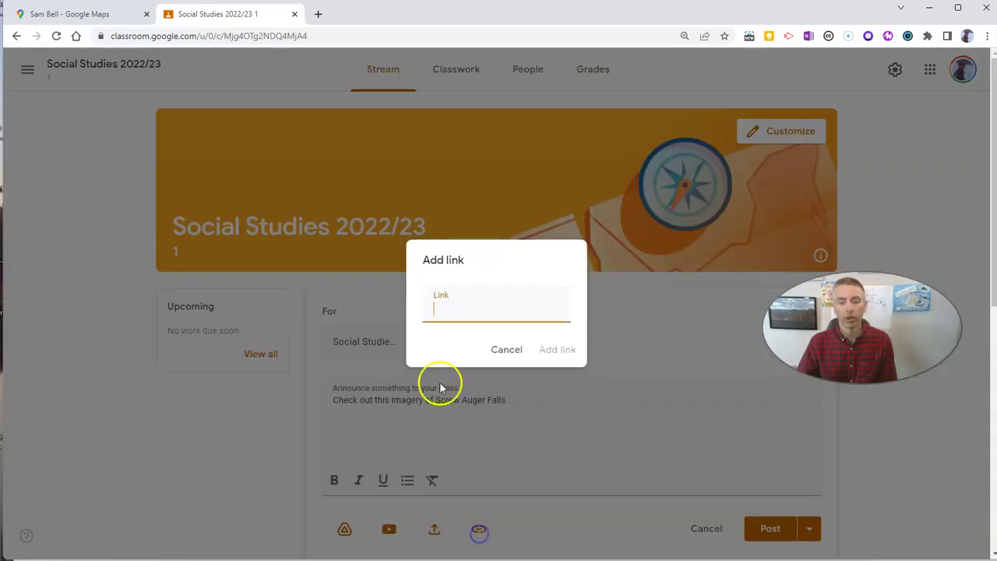
key(ctrl+v)
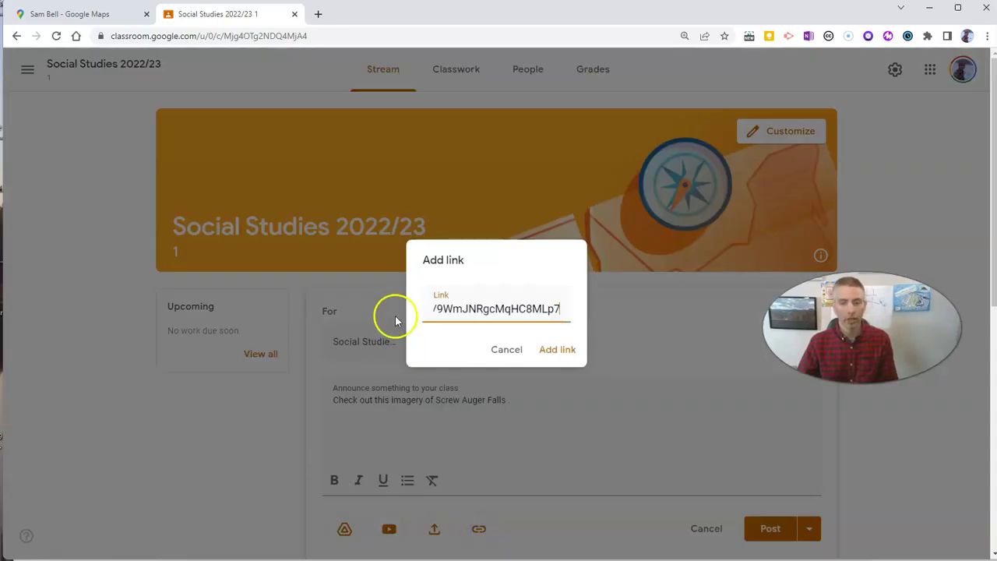
click(558, 349)
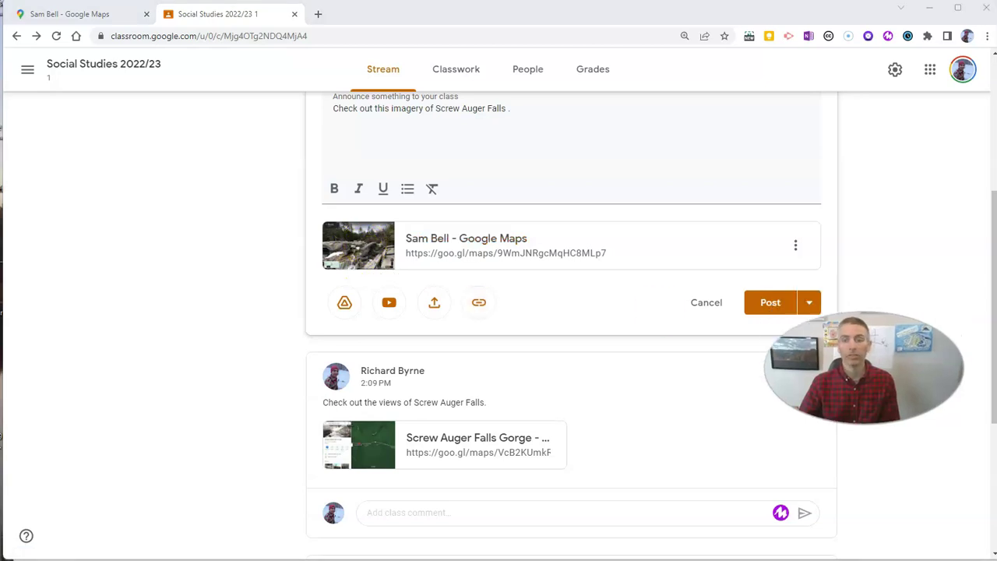
click(781, 309)
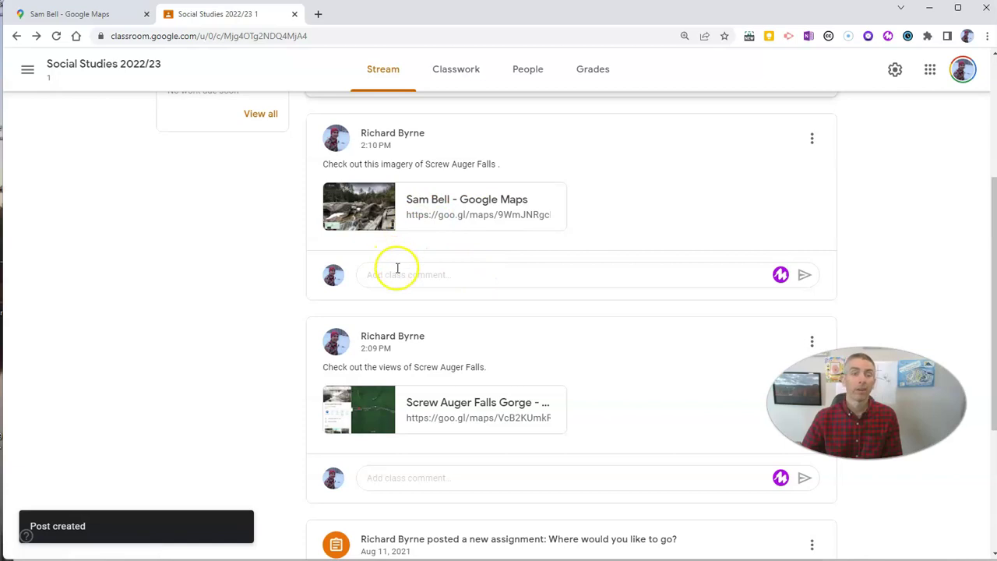
scroll(396, 268, up, 2)
scroll(417, 298, up, 2)
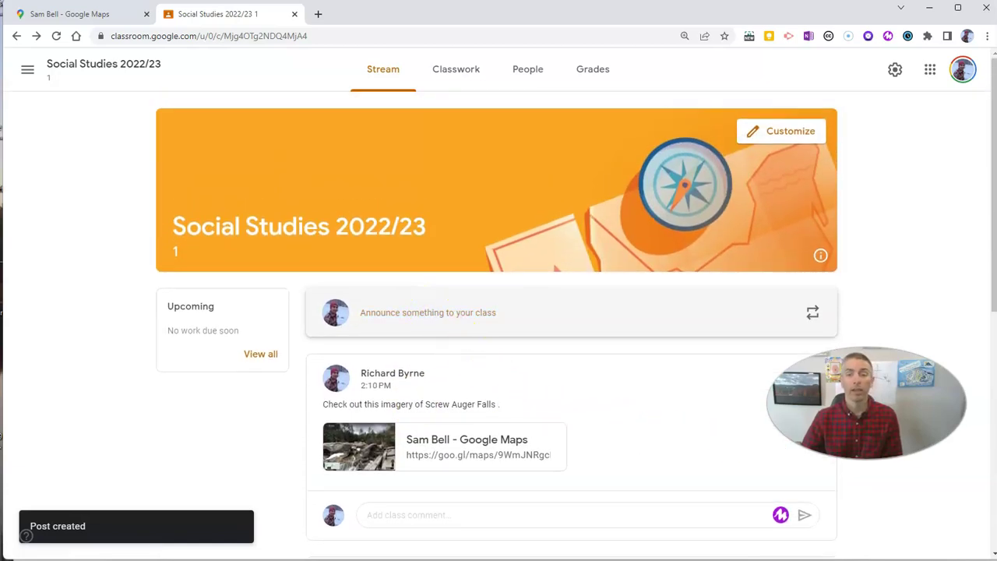
Return to Google Maps, close the share dialog and exit the panorama back to the satellite map.
click(58, 13)
click(622, 198)
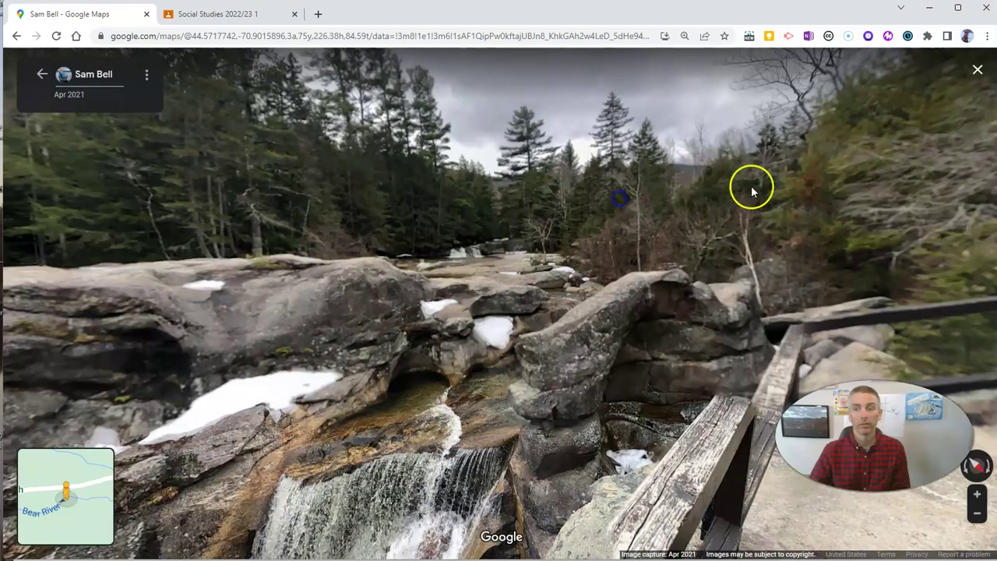
click(978, 70)
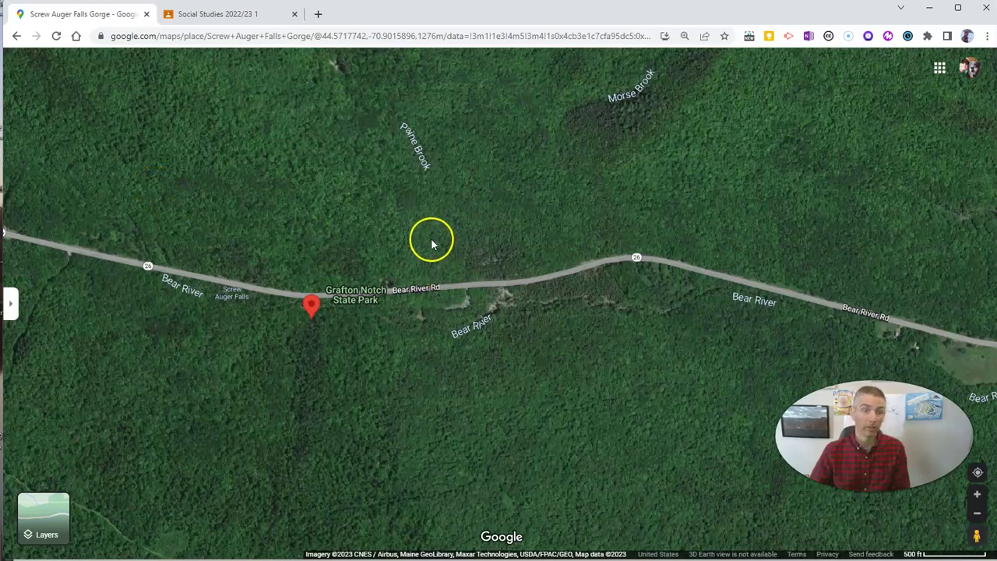
Copy the coordinates 44.57187, -70.90164 of the clearing beside Bear River, and switch back to the class stream in Google Classroom.
right_click(500, 301)
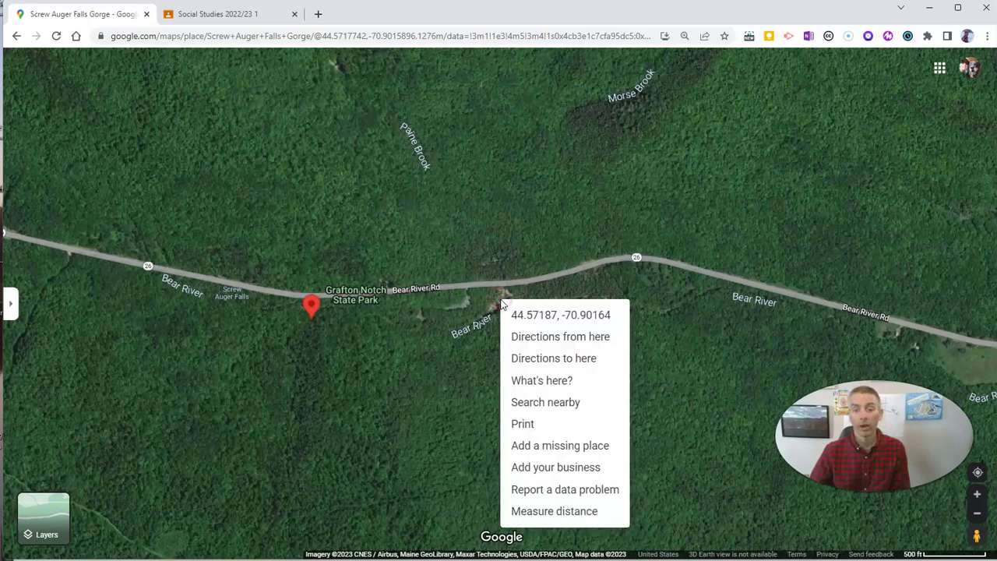
click(534, 319)
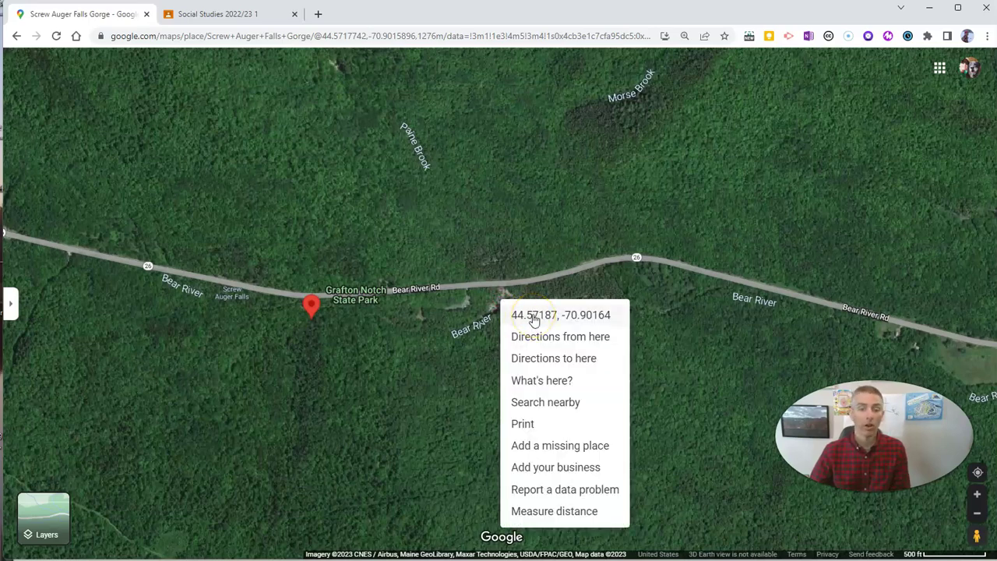
click(534, 318)
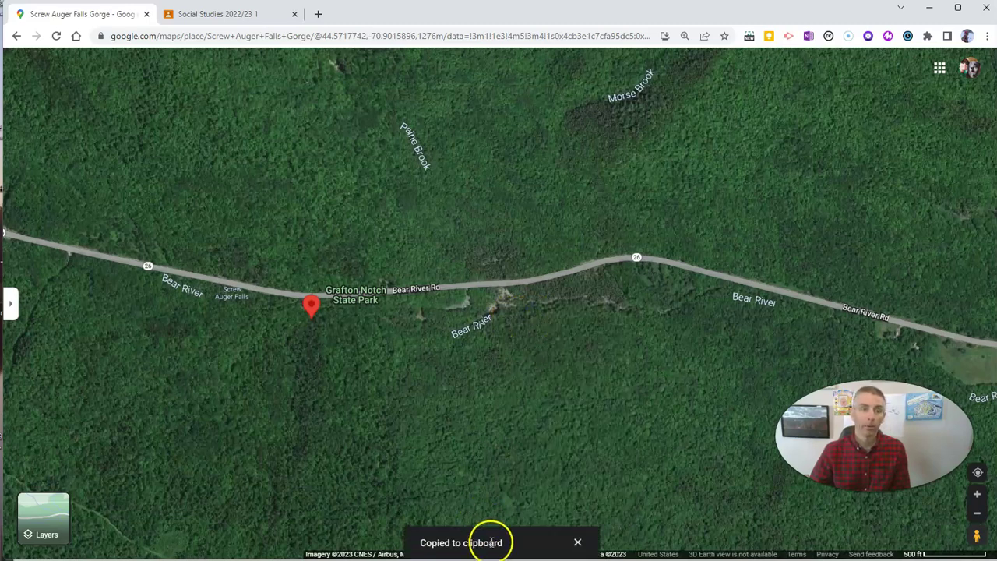
click(223, 14)
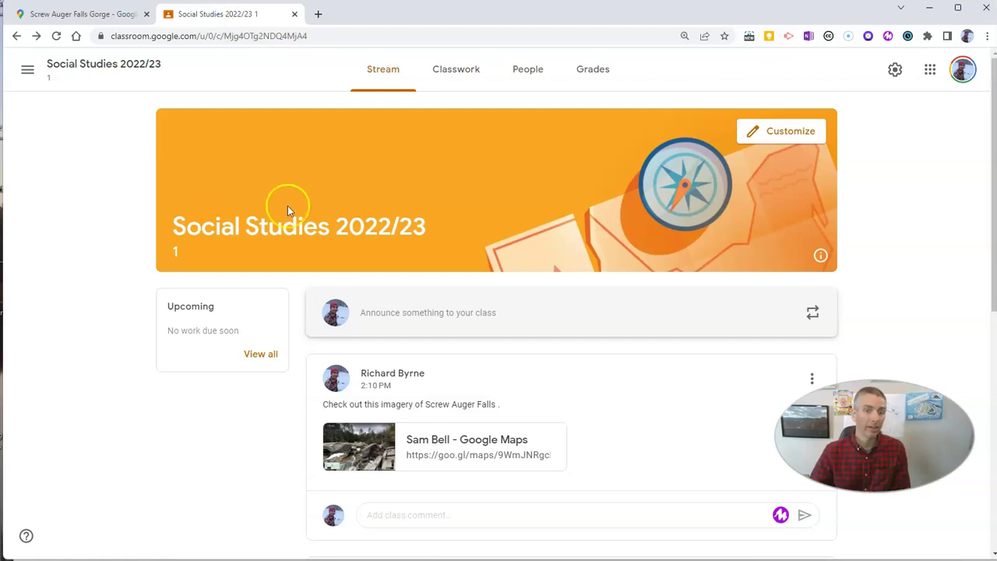
Post the class announcement "Students: in the Google Maps search box, enter these coordinates 44.571873557885375, -70.90164324417867".
click(452, 313)
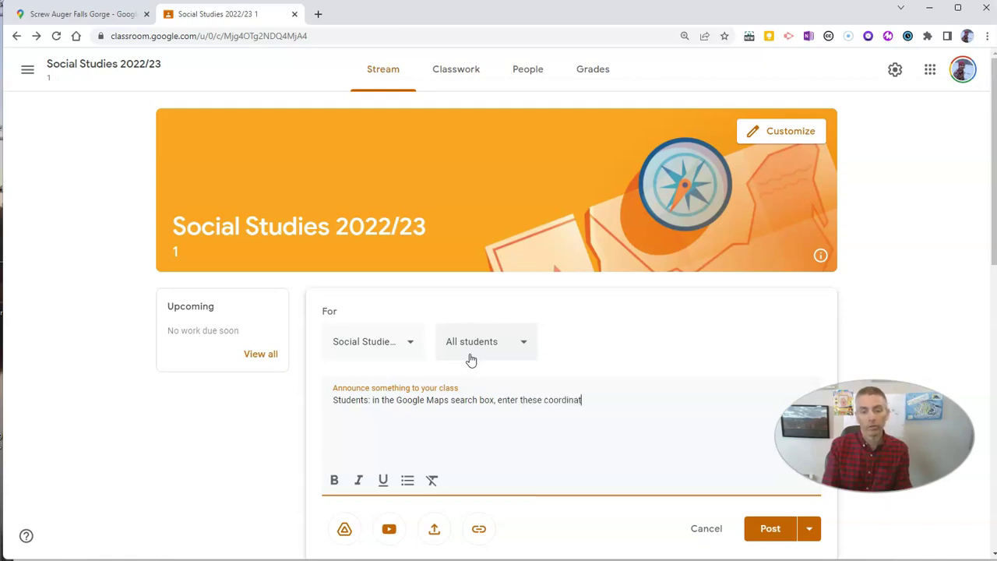
key(ctrl+v)
click(600, 351)
scroll(600, 352, down, 2)
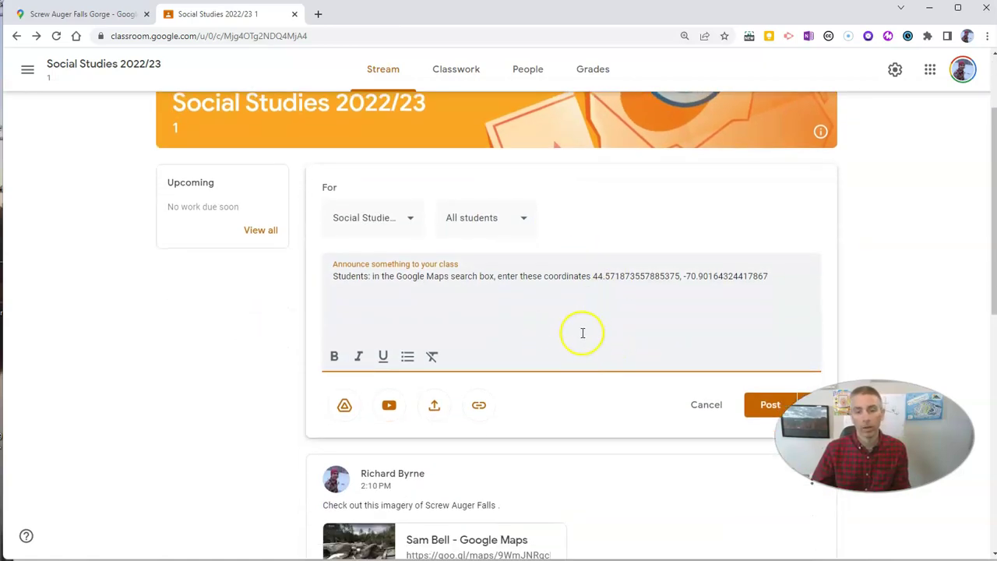
click(760, 409)
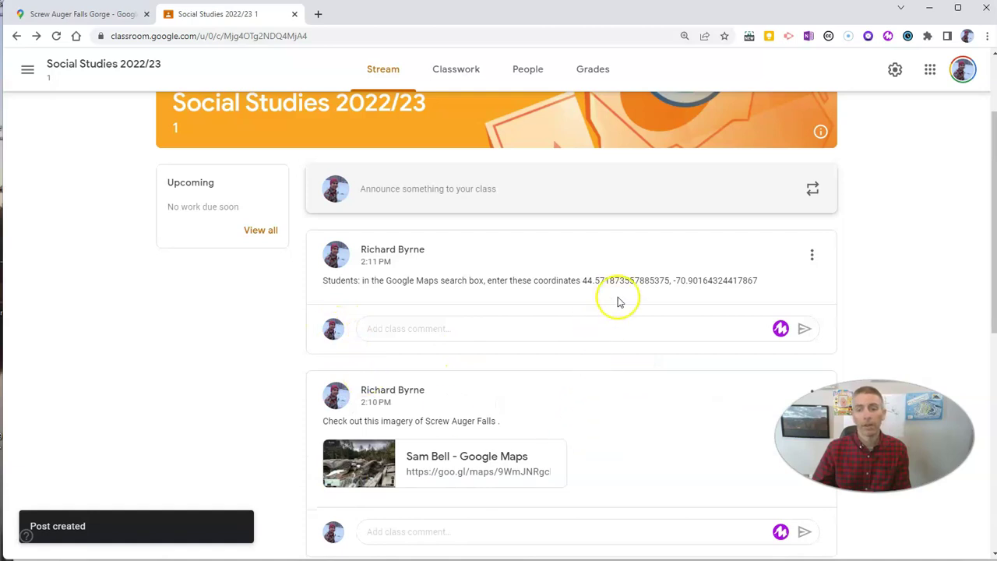
Switch to Google Maps, look up the posted coordinates 44.571873557885375, -70.90164324417867 and collapse the place details to show the full map.
drag(584, 279, 739, 281)
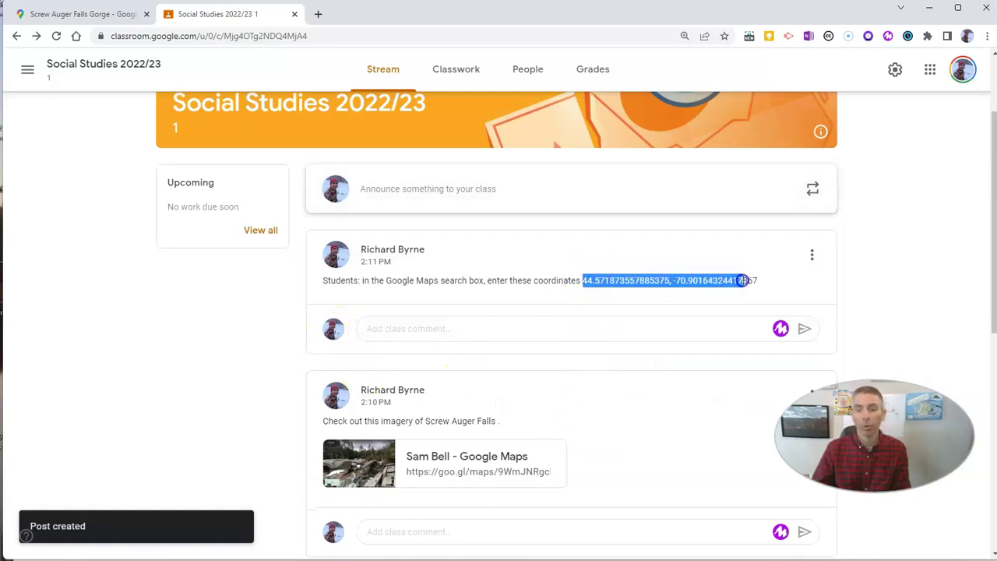
click(62, 18)
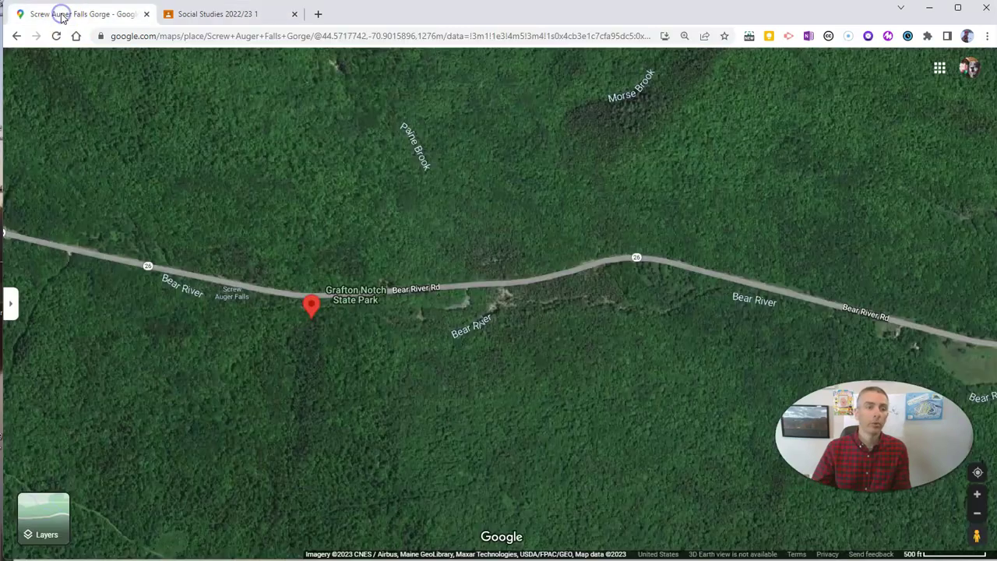
click(10, 303)
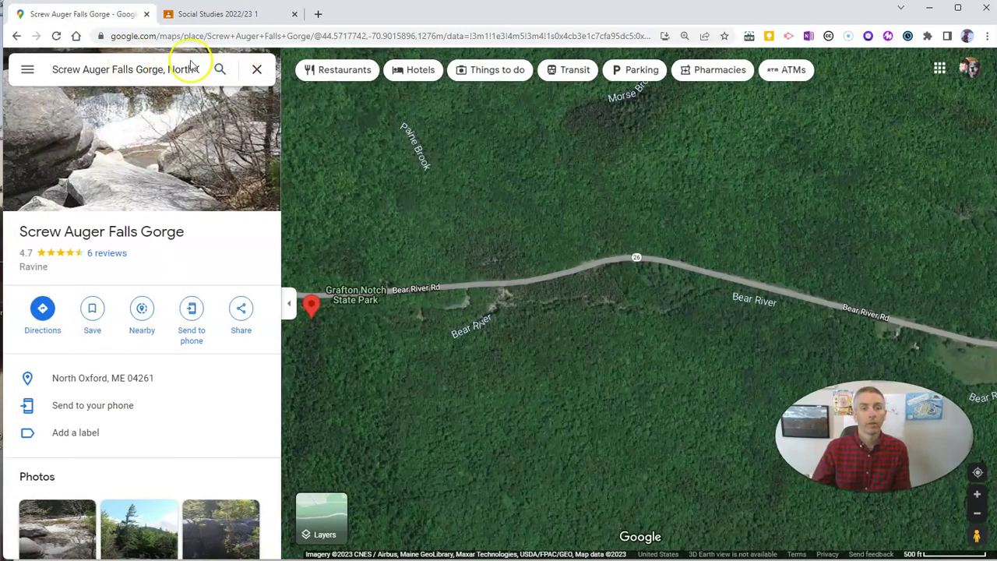
click(155, 71)
key(ctrl+v)
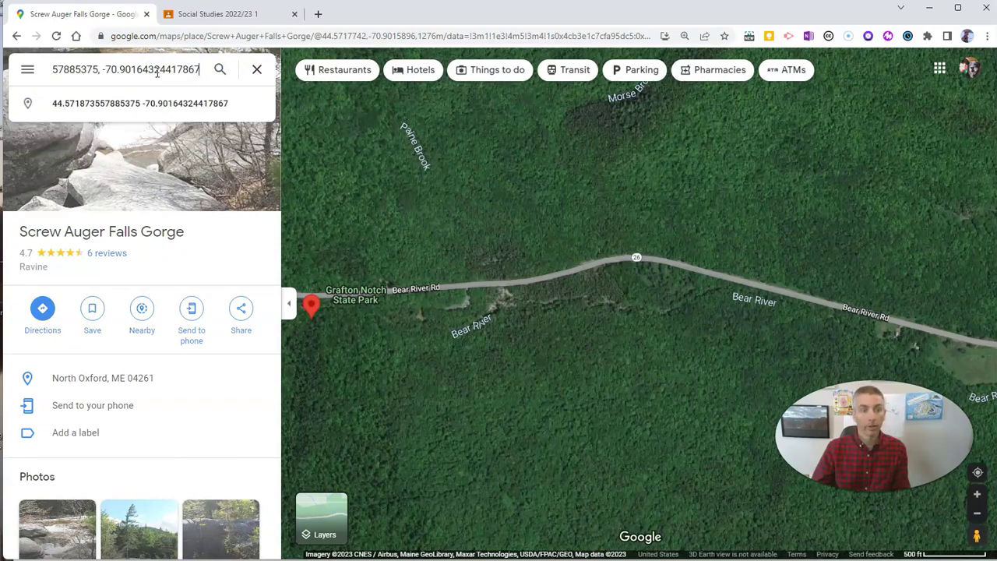
click(168, 109)
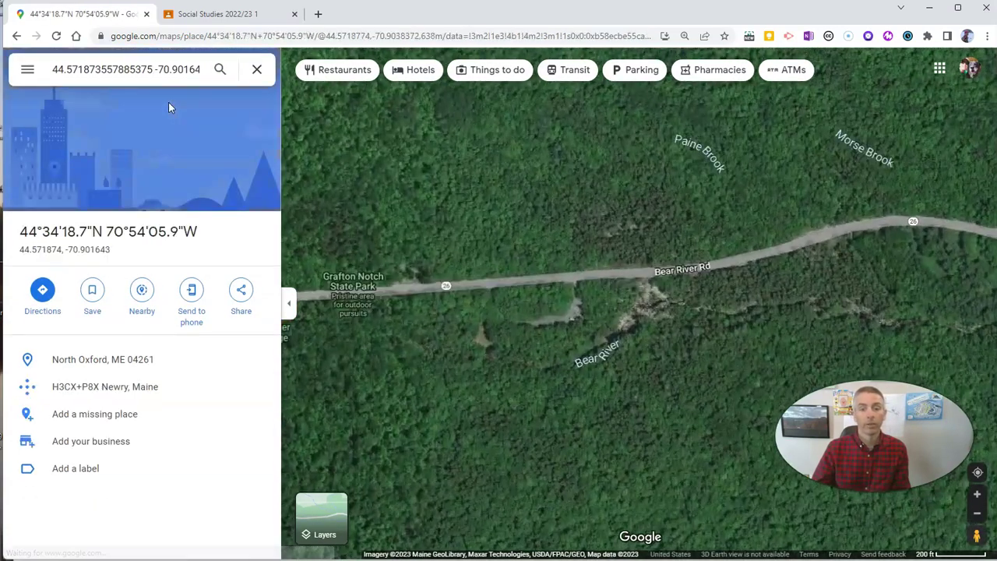
click(179, 134)
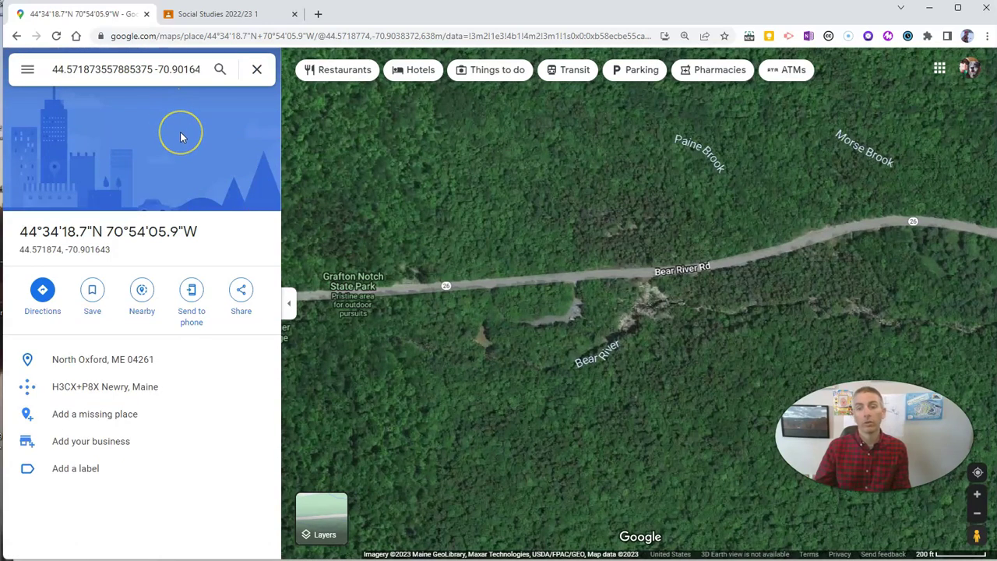
click(289, 304)
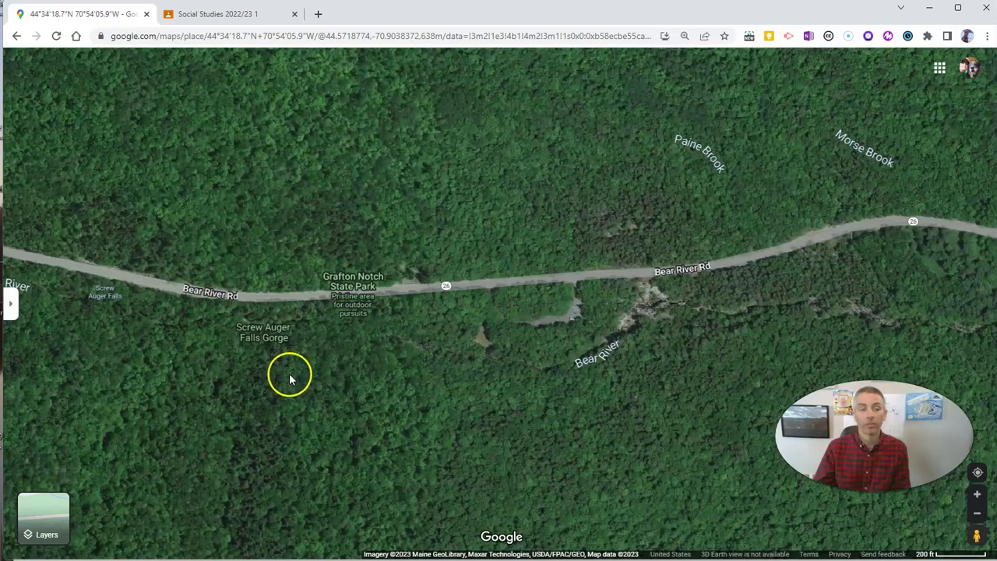